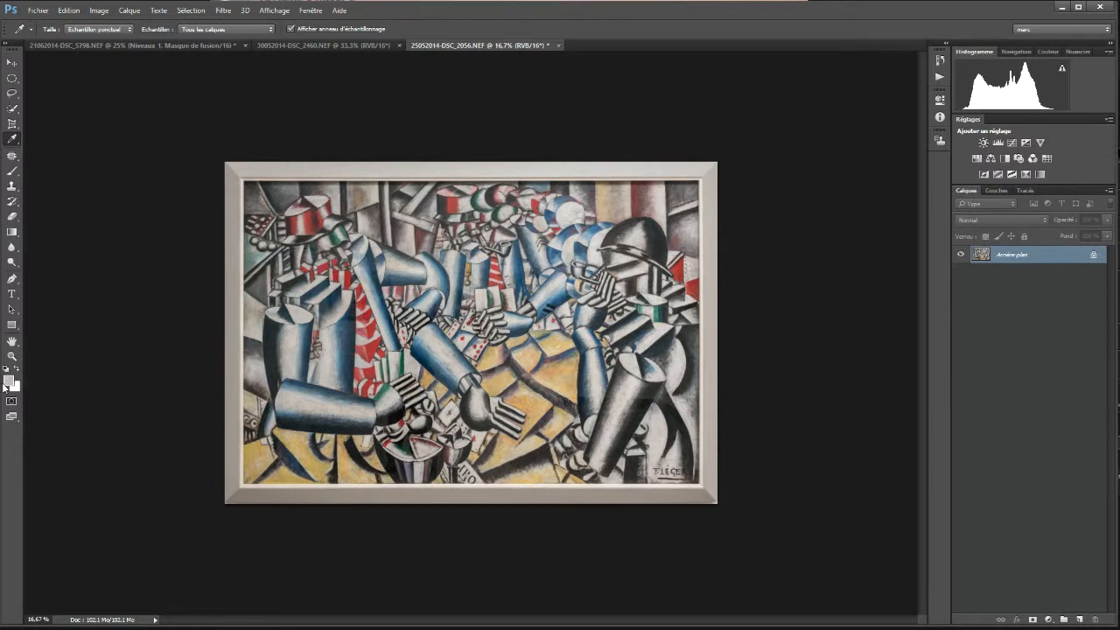
Sample a grey foreground and a yellow background colour from the painting, and set the Eyedropper's sample size to Moyenne 31 x 31
click(291, 358)
click(309, 460)
click(131, 30)
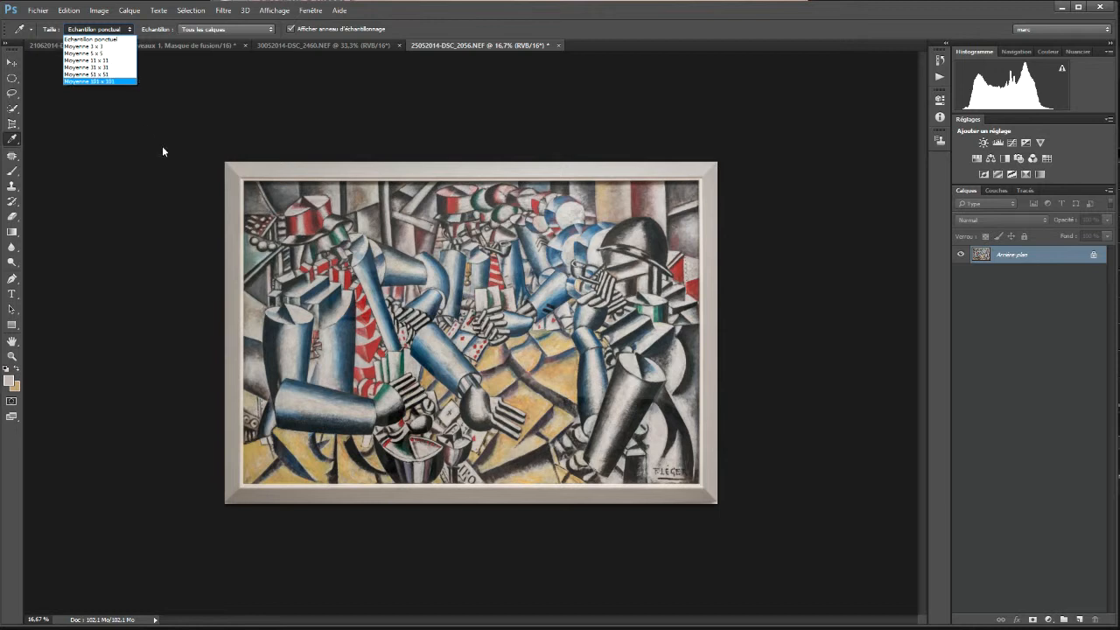
click(113, 67)
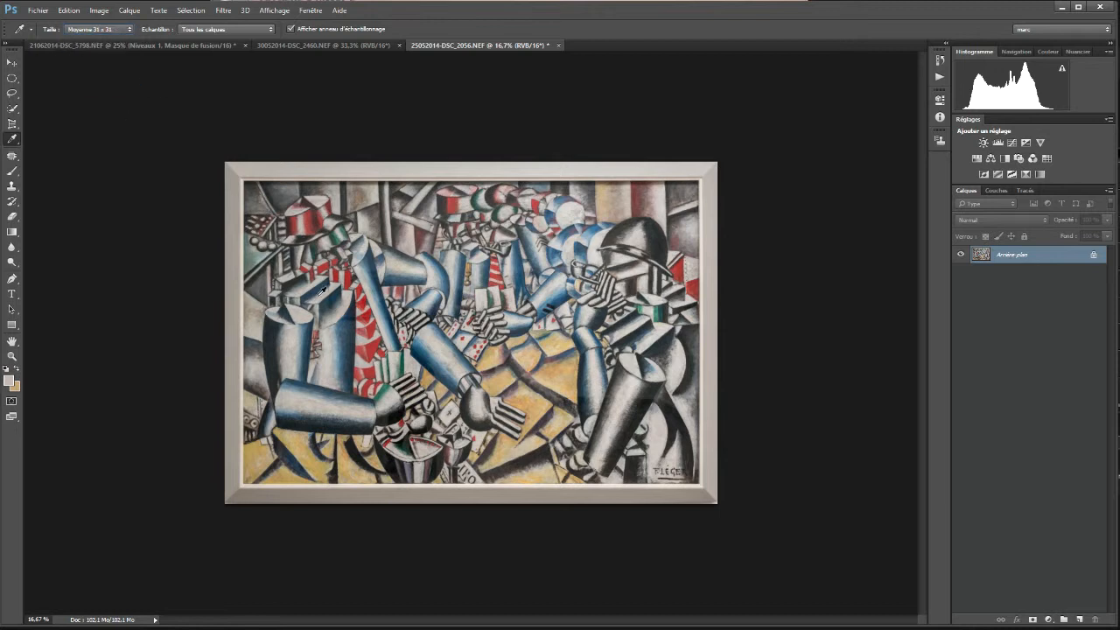
Sample averaged foreground colours from the blue cylinder, the yellow table area and the blue arm with the Eyedropper
click(296, 338)
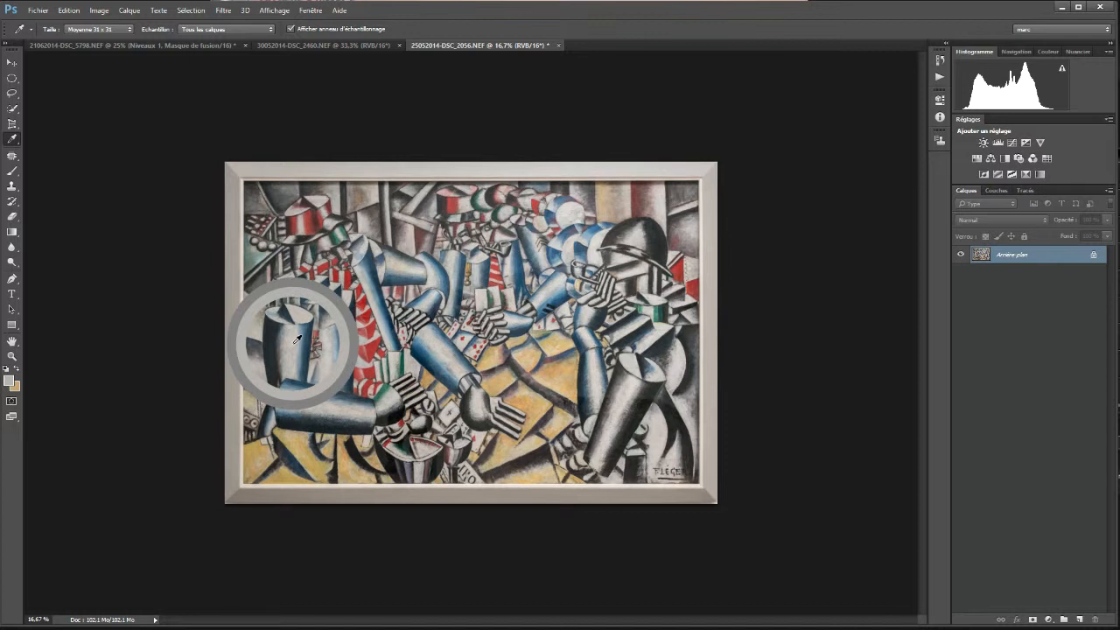
click(507, 373)
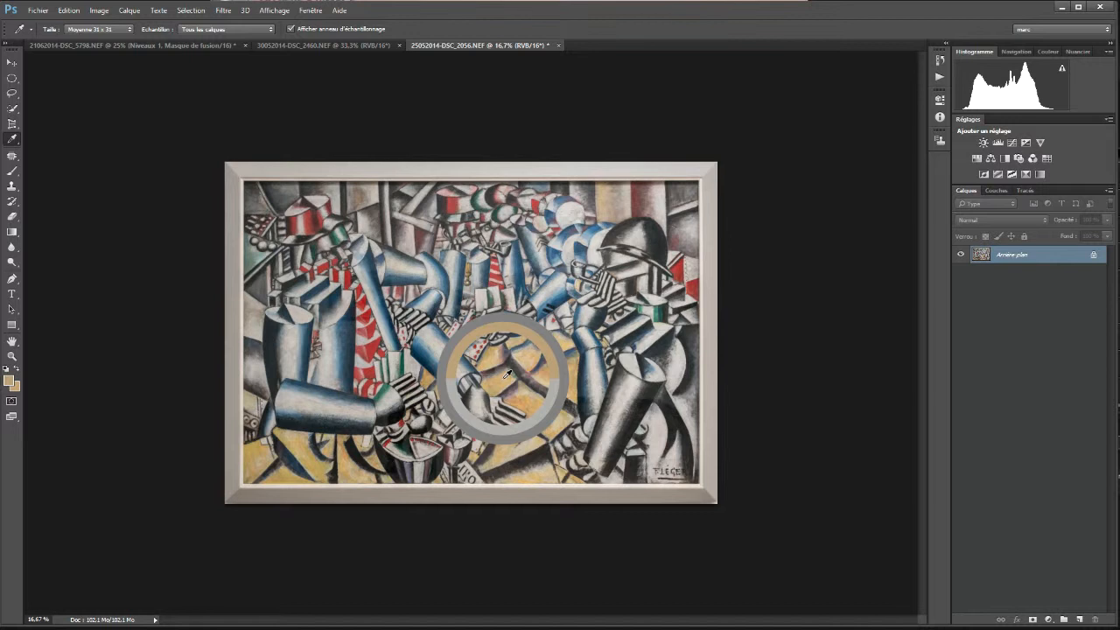
click(550, 282)
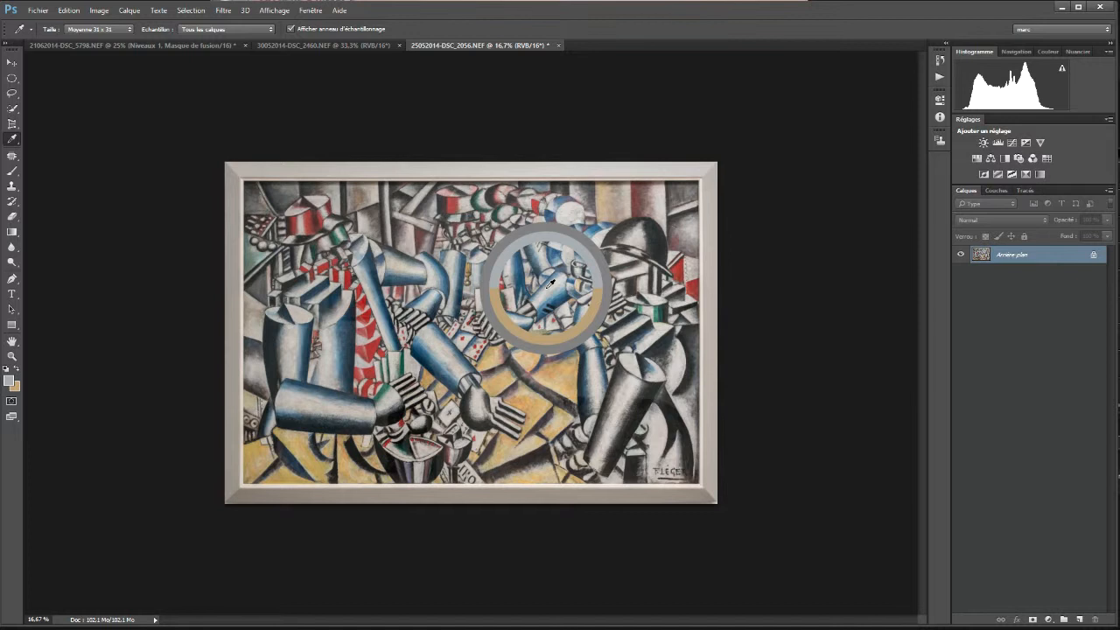
drag(550, 282, 550, 282)
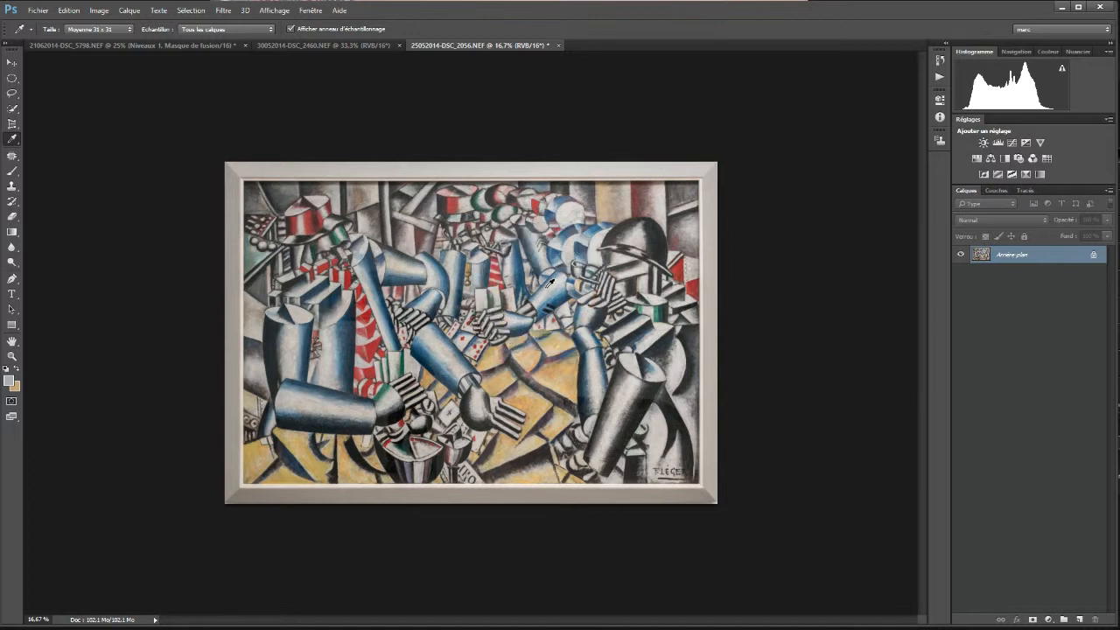
Place four colour sample points at different places on the painting with the Color Sampler tool (Outil Echantillonnage de couleur)
right_click(18, 140)
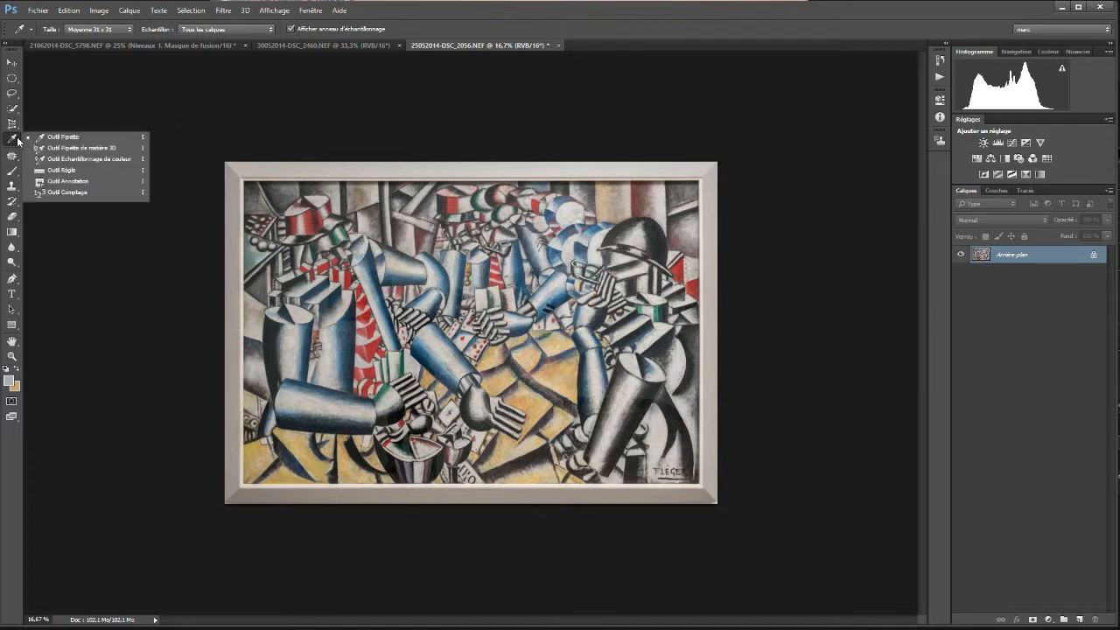
click(75, 159)
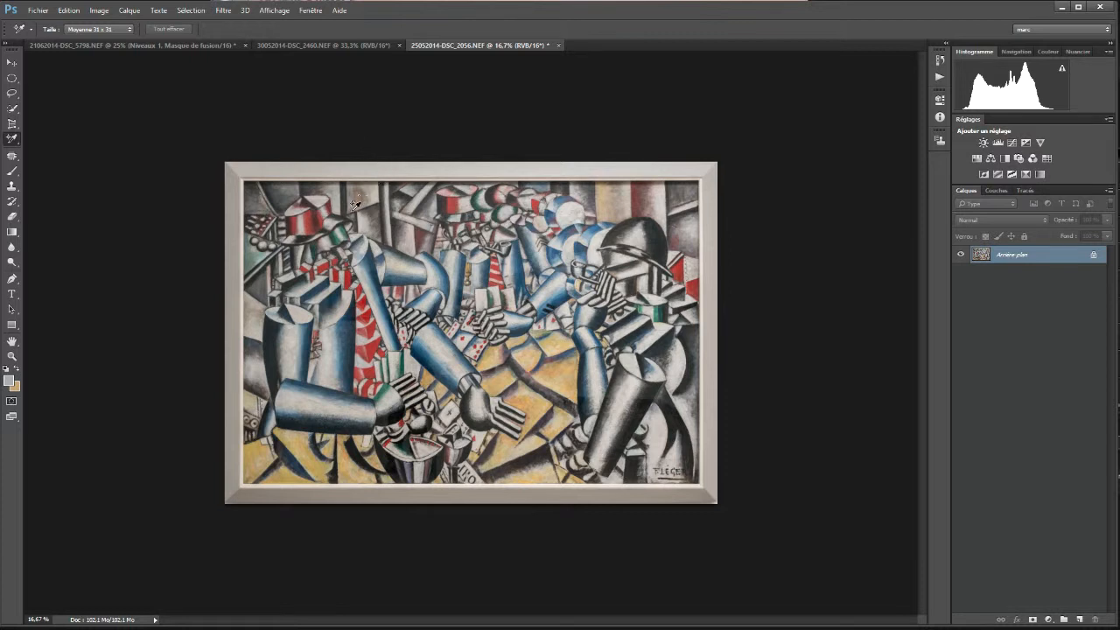
click(253, 263)
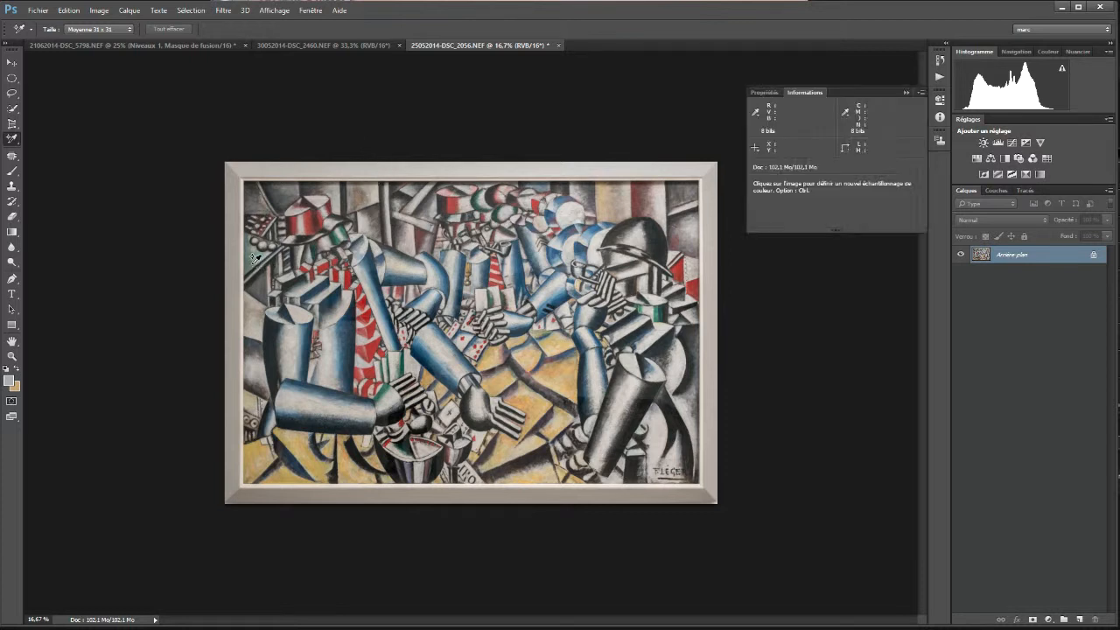
click(254, 259)
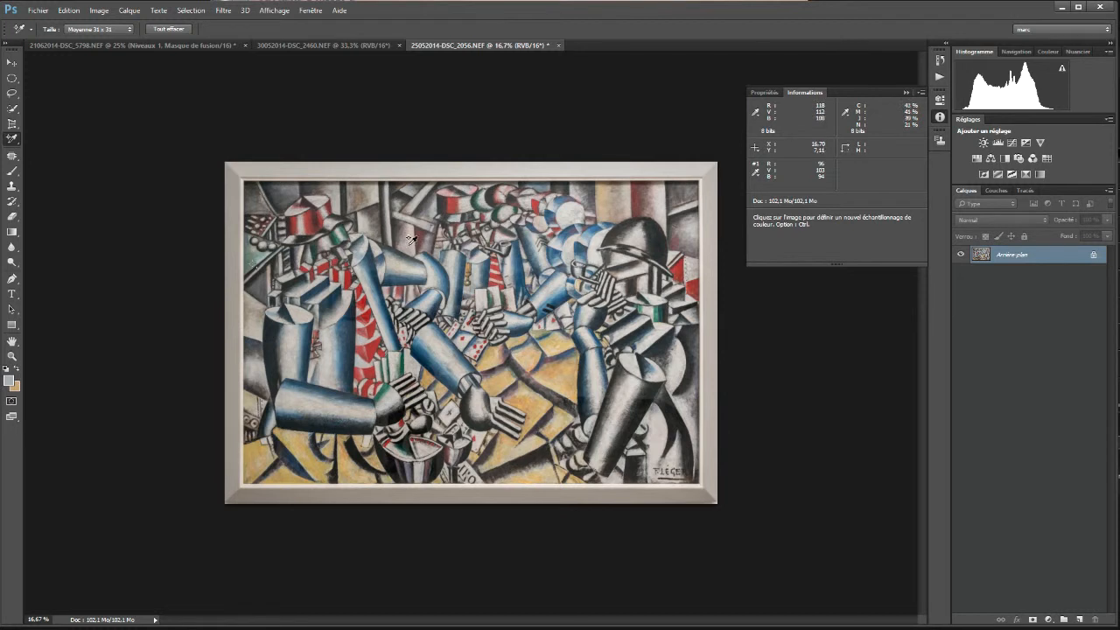
click(560, 299)
click(560, 299)
click(621, 423)
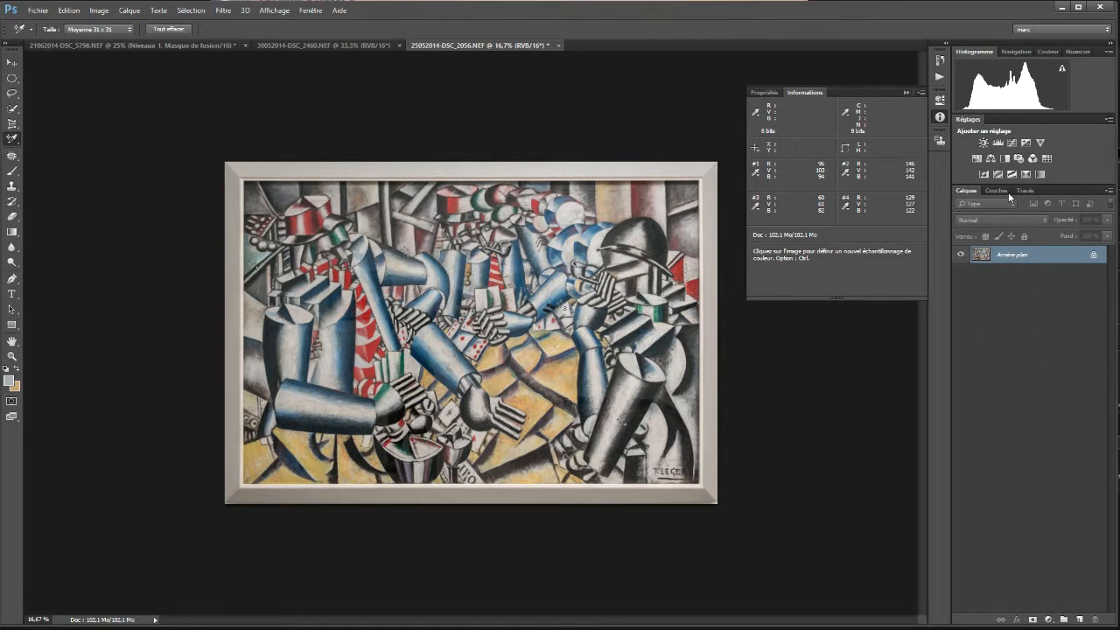
Add a Levels (Niveaux) adjustment layer and a Curves (Courbes) adjustment layer above the background
click(997, 142)
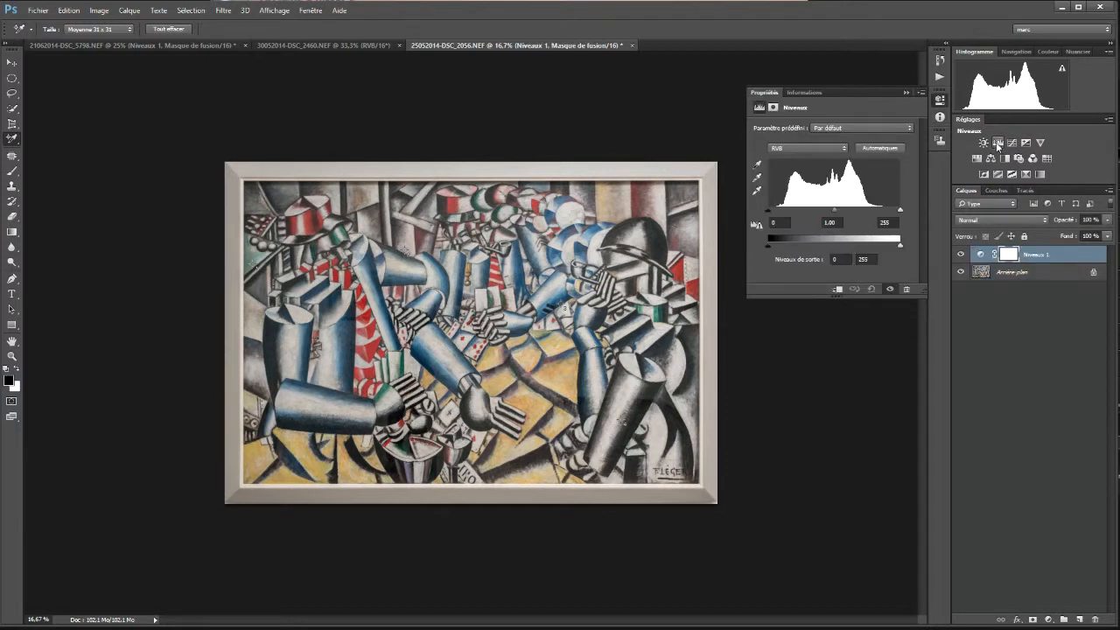
click(907, 92)
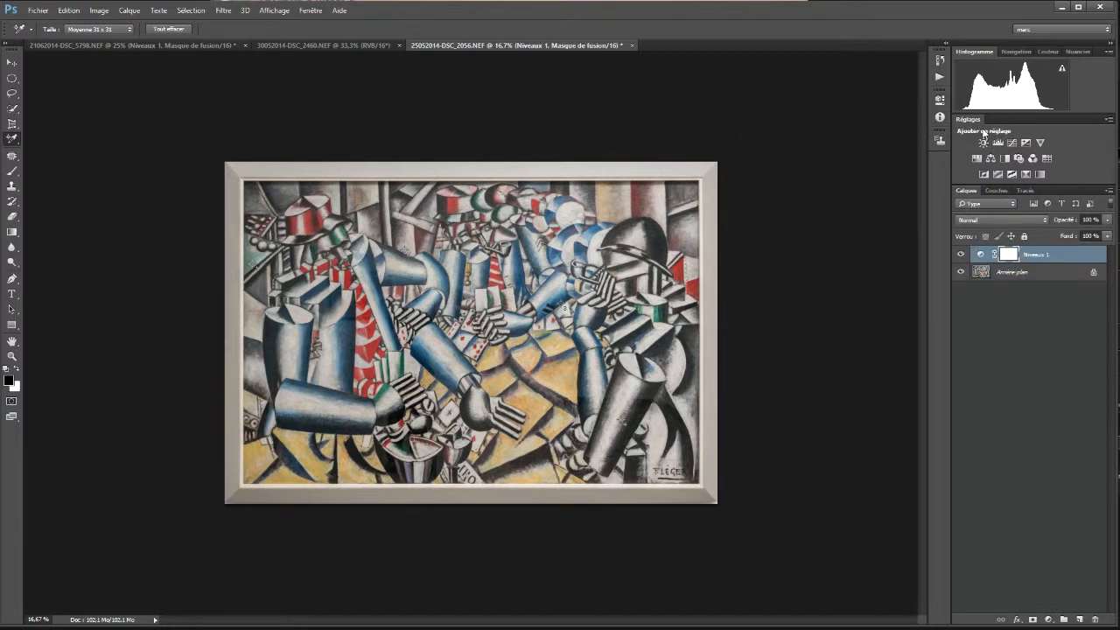
click(1010, 144)
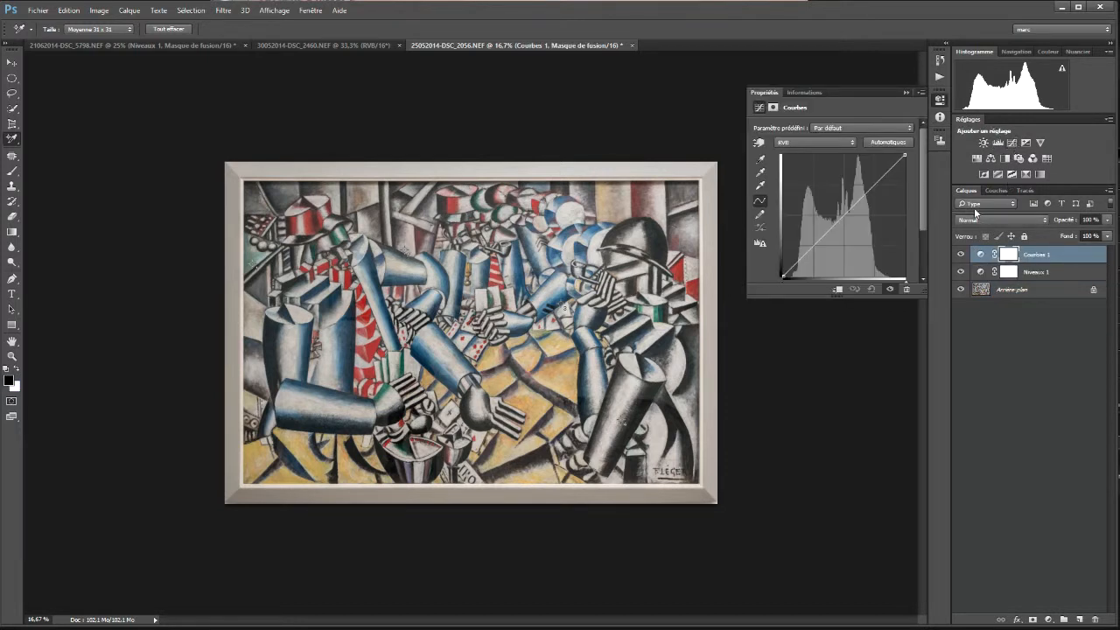
Float the Curves properties over the painting and display the document history
drag(869, 98, 611, 303)
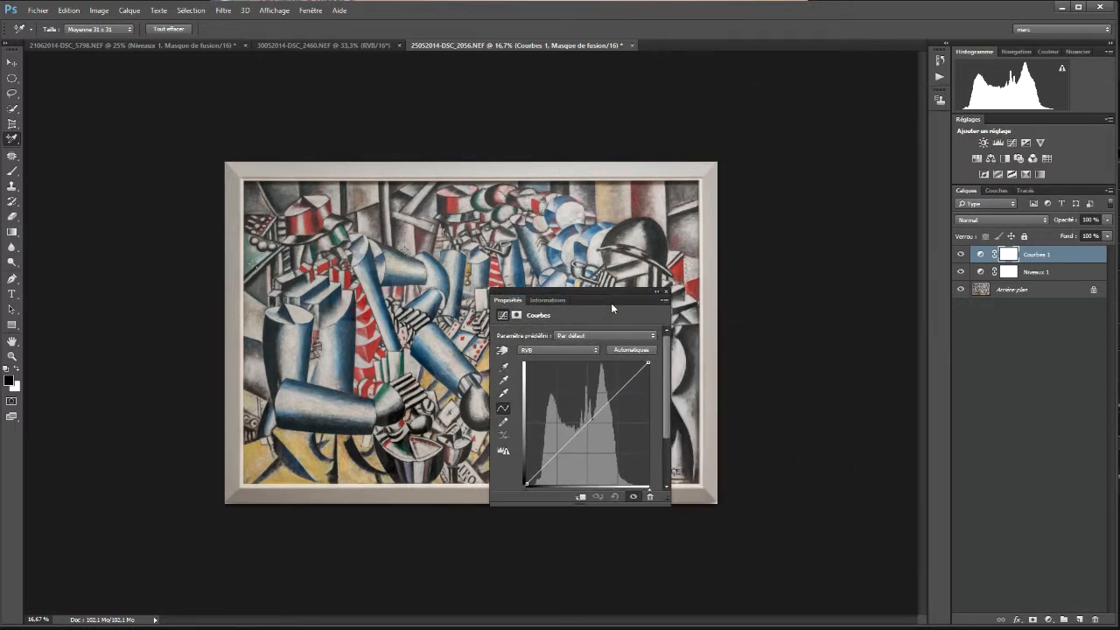
click(939, 79)
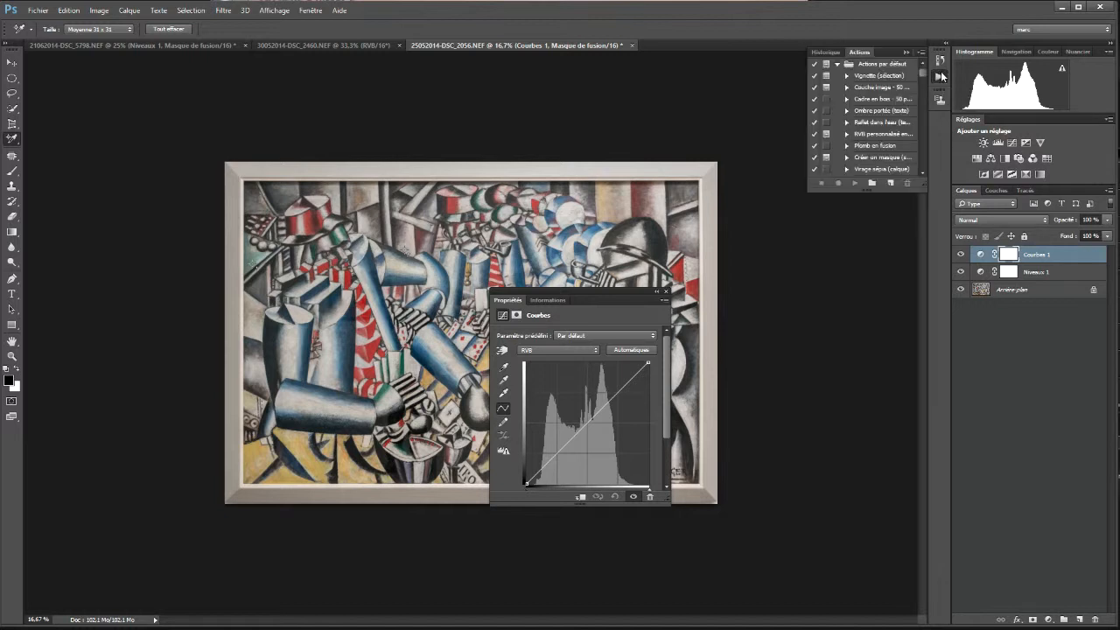
click(940, 60)
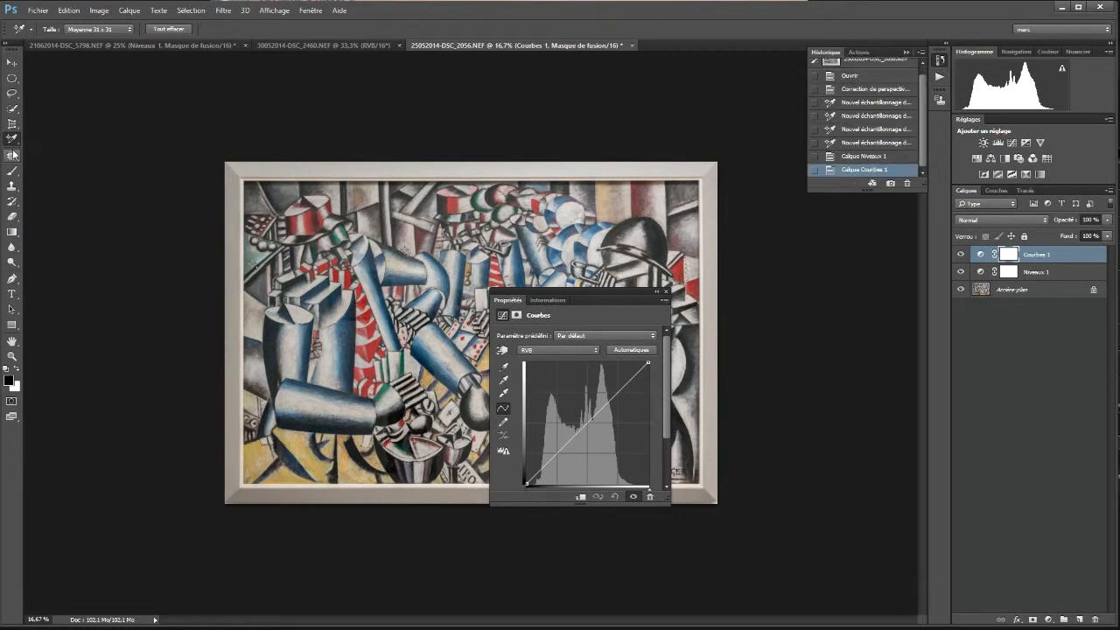
Add a fifth colour sample point near the painting's left edge and move the sample read-outs off the canvas centre
click(249, 257)
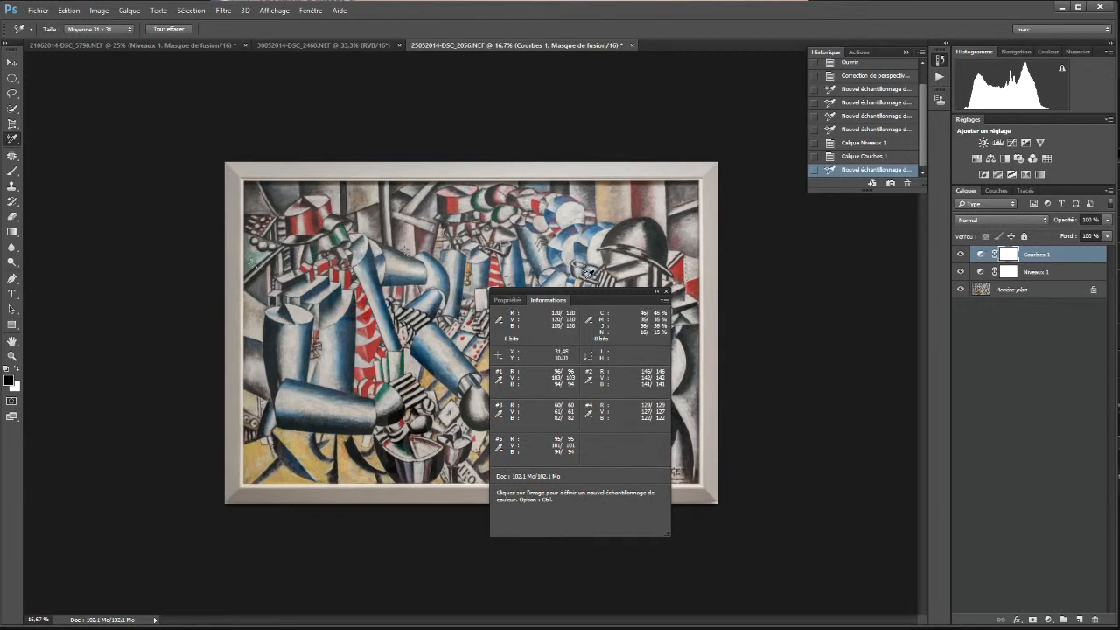
drag(588, 297, 192, 275)
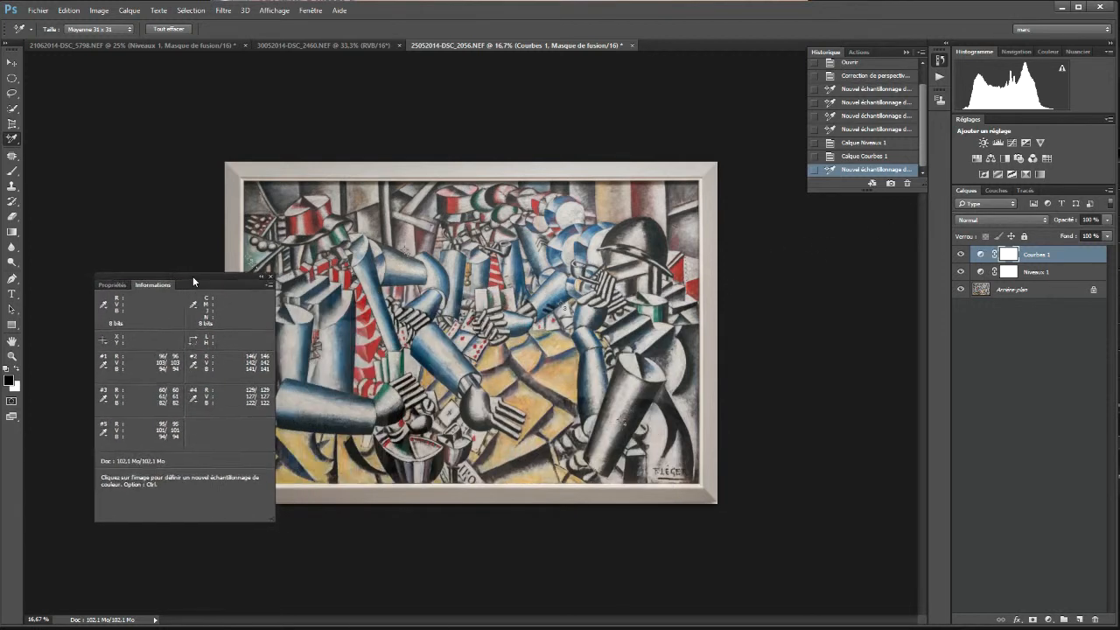
Reopen the Curves adjustment and separate its settings from the colour sample read-outs so that both are visible side by side
click(983, 256)
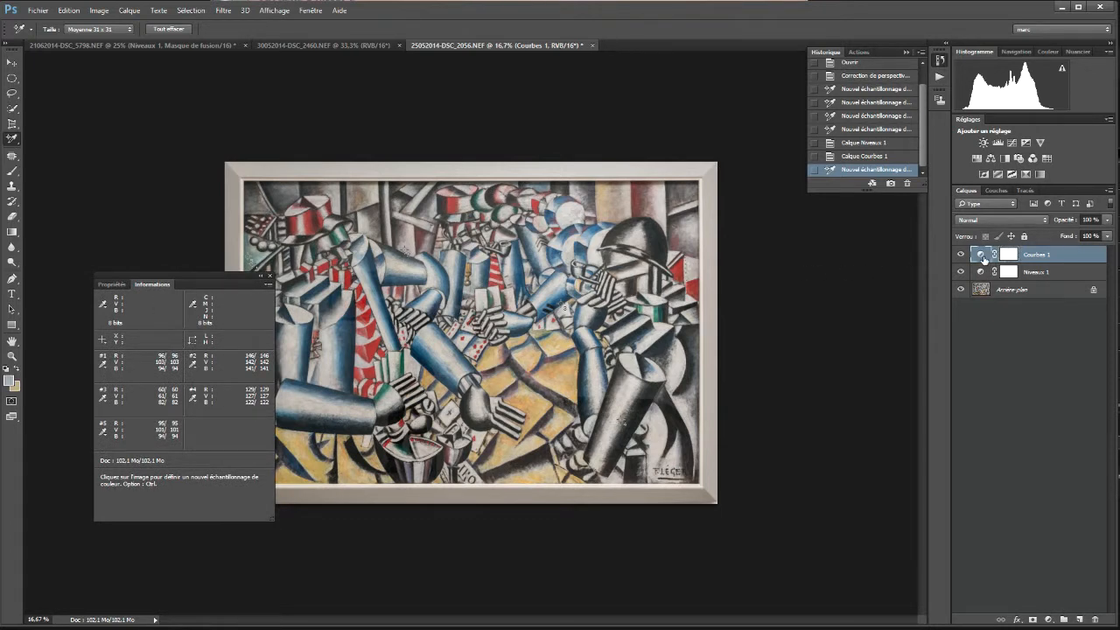
double_click(983, 256)
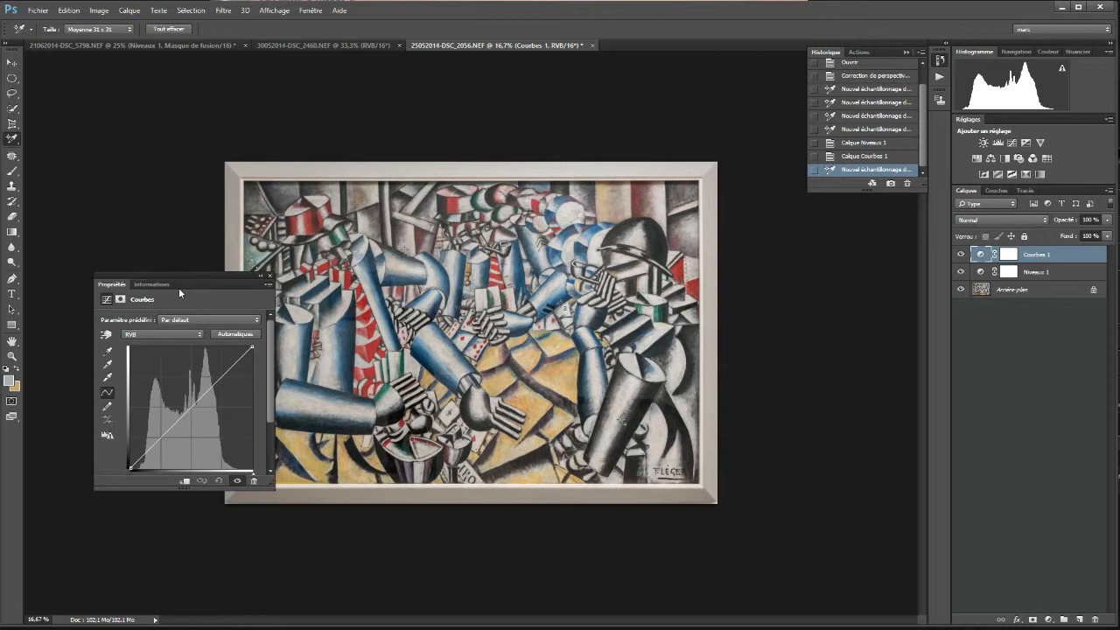
drag(182, 282, 736, 282)
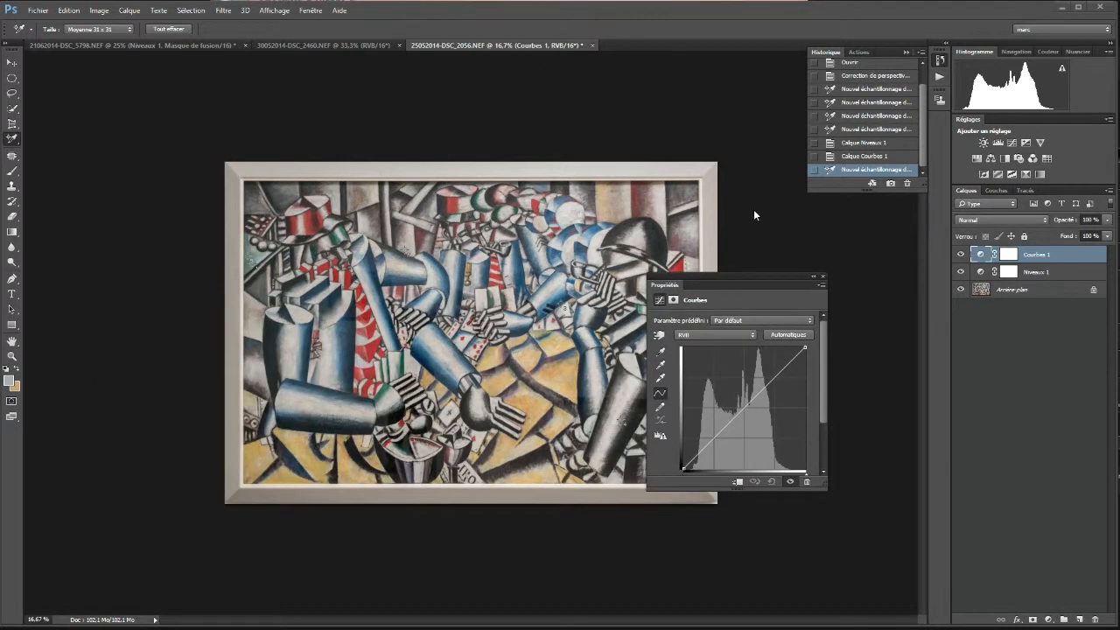
click(251, 259)
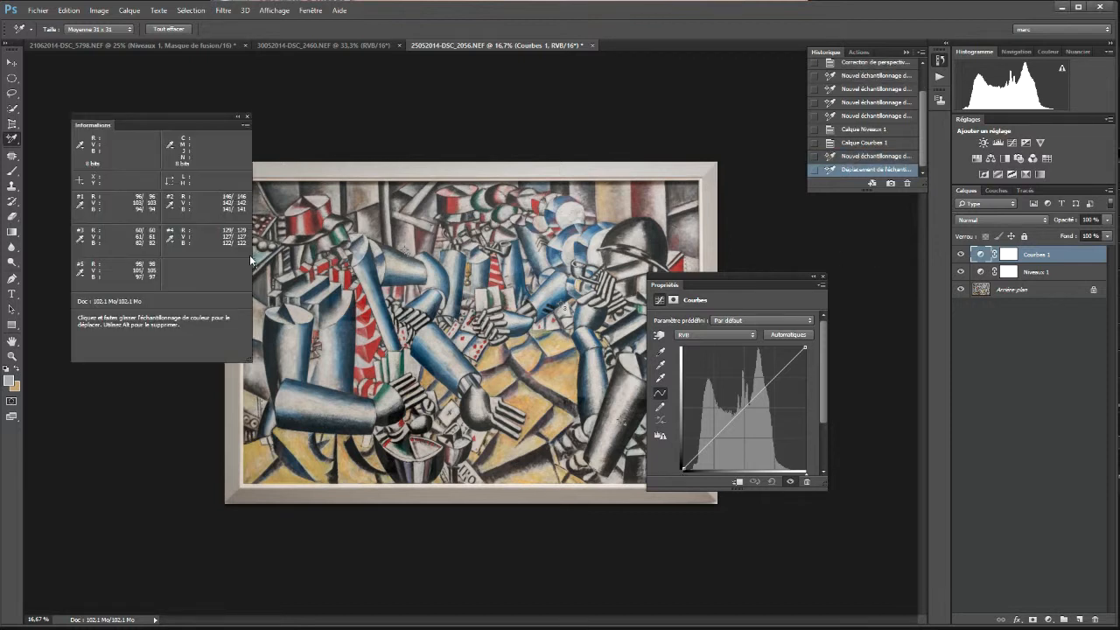
drag(193, 134, 576, 165)
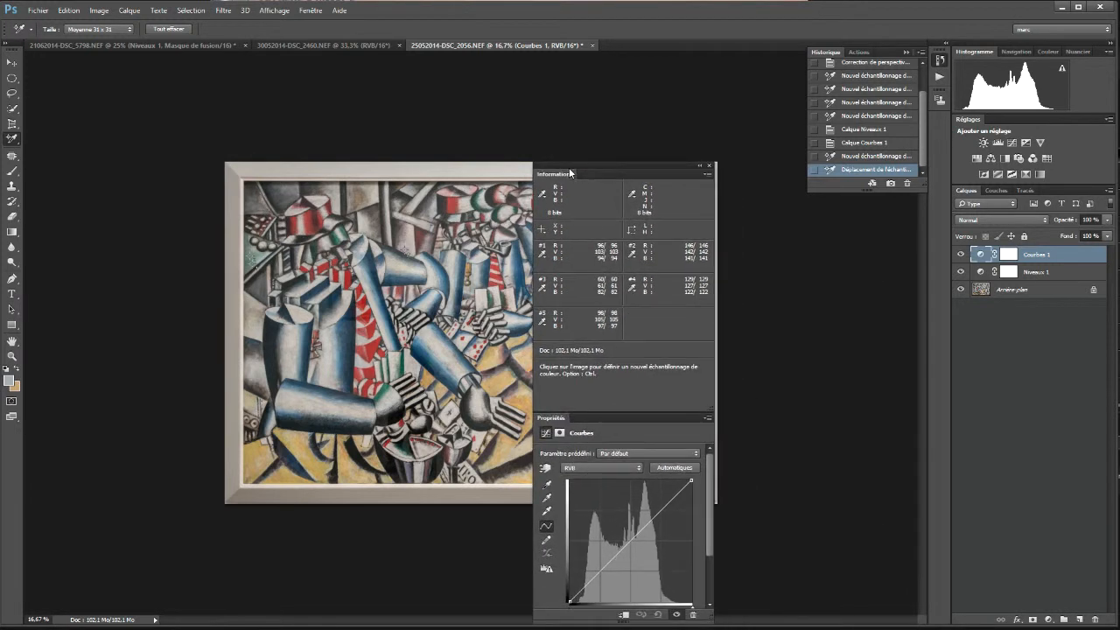
drag(551, 417, 600, 409)
click(551, 175)
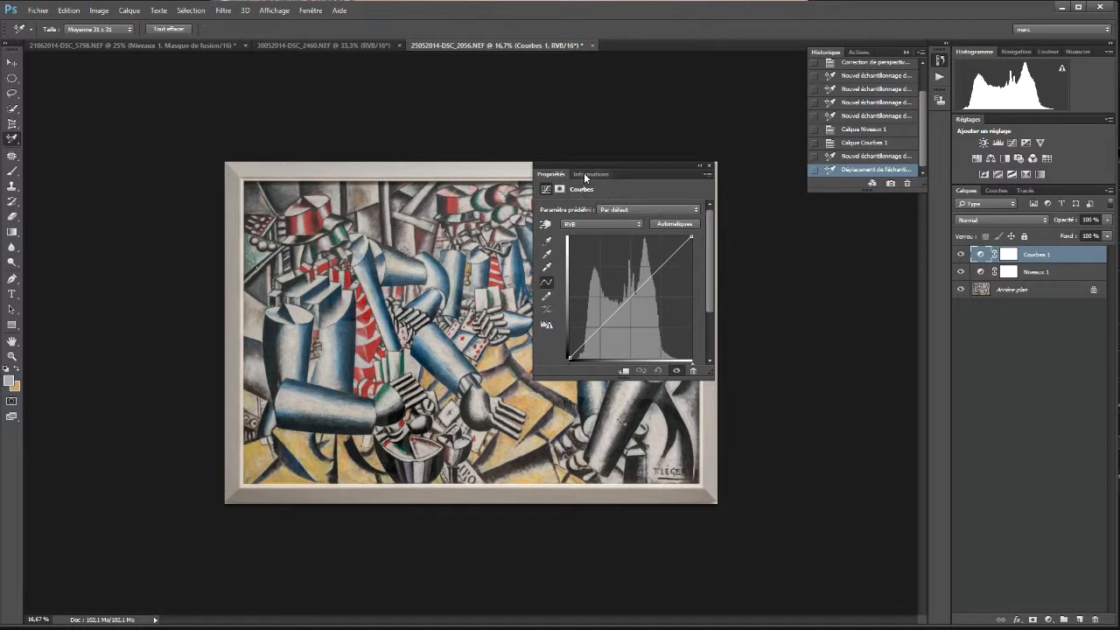
drag(586, 171, 79, 160)
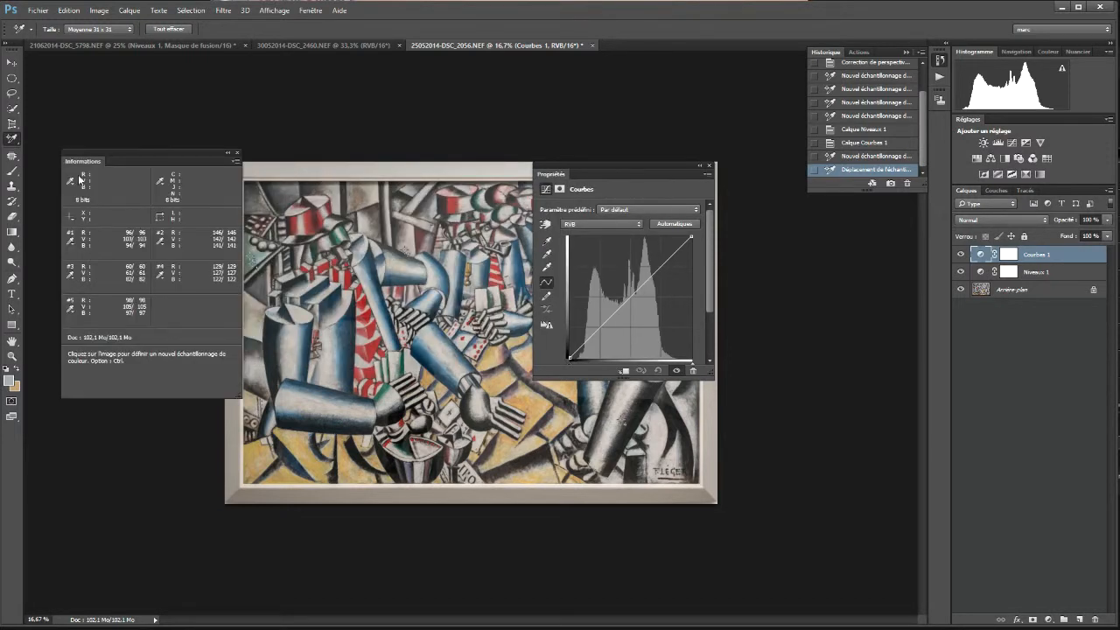
Raise the RGB curve's midpoint slightly, and lift the Red (Rouge) channel's midpoint a little above the diagonal
drag(630, 292, 630, 291)
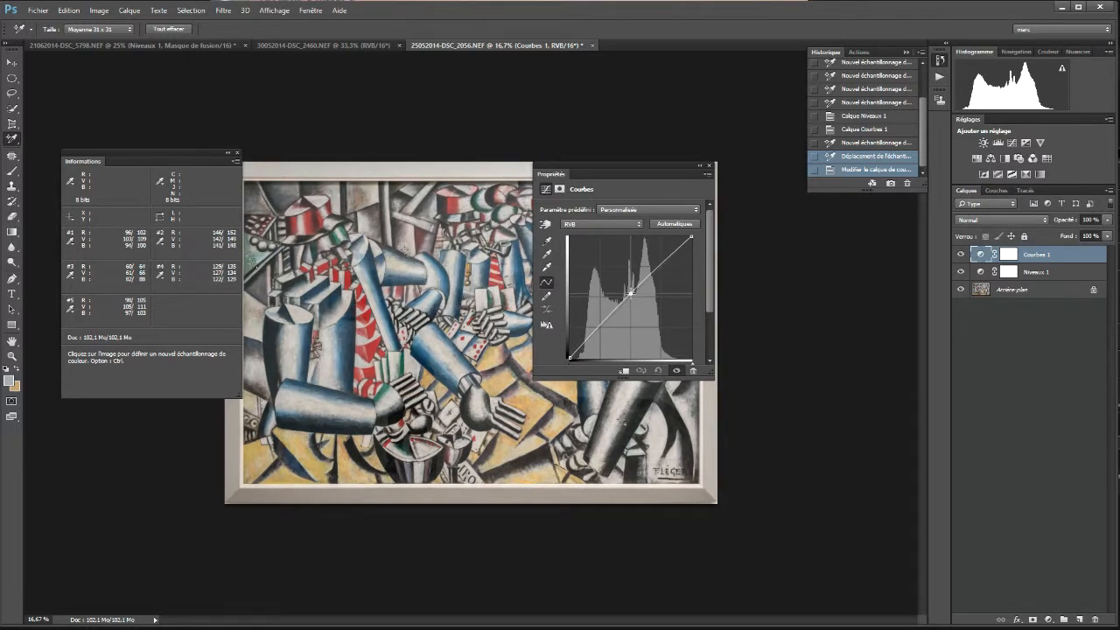
click(607, 224)
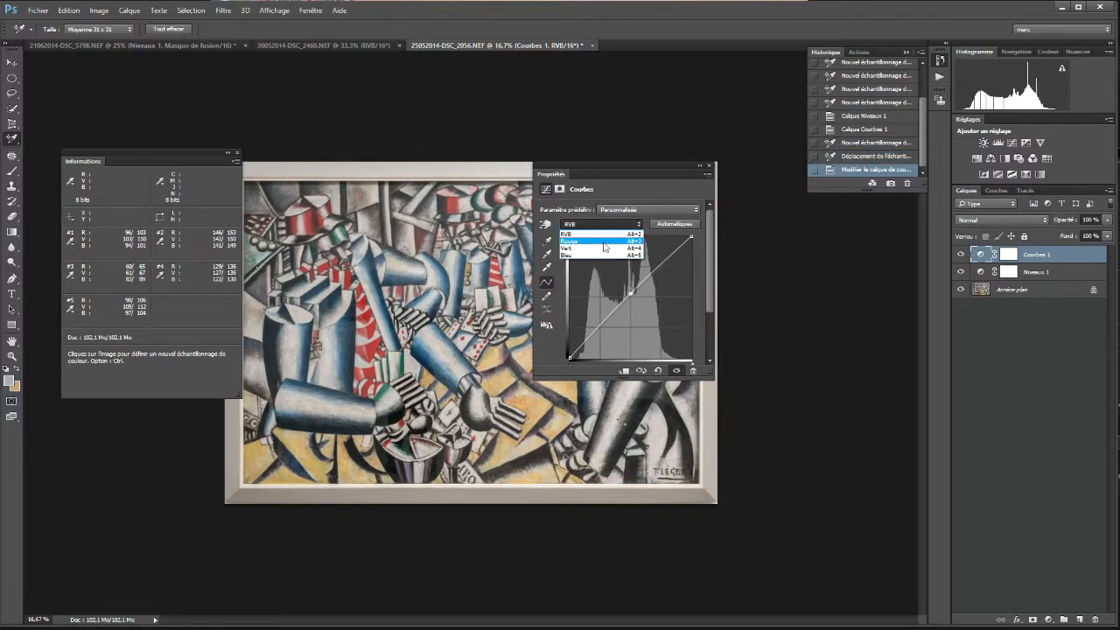
click(603, 248)
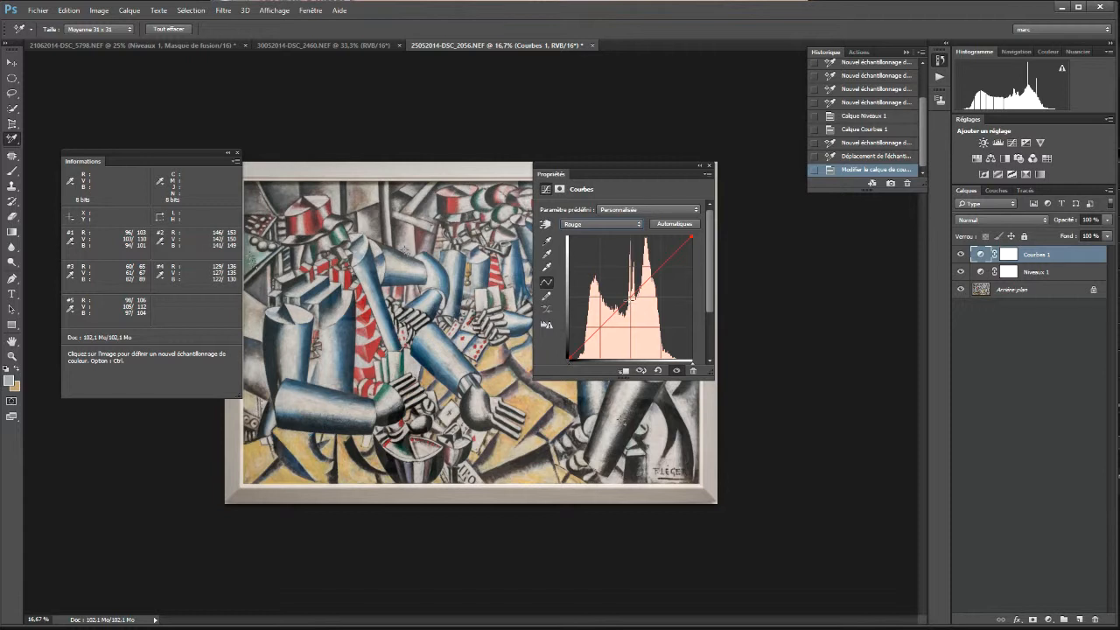
mouse_move(631, 297)
mouse_down()
mouse_move(637, 308)
mouse_move(626, 283)
mouse_up()
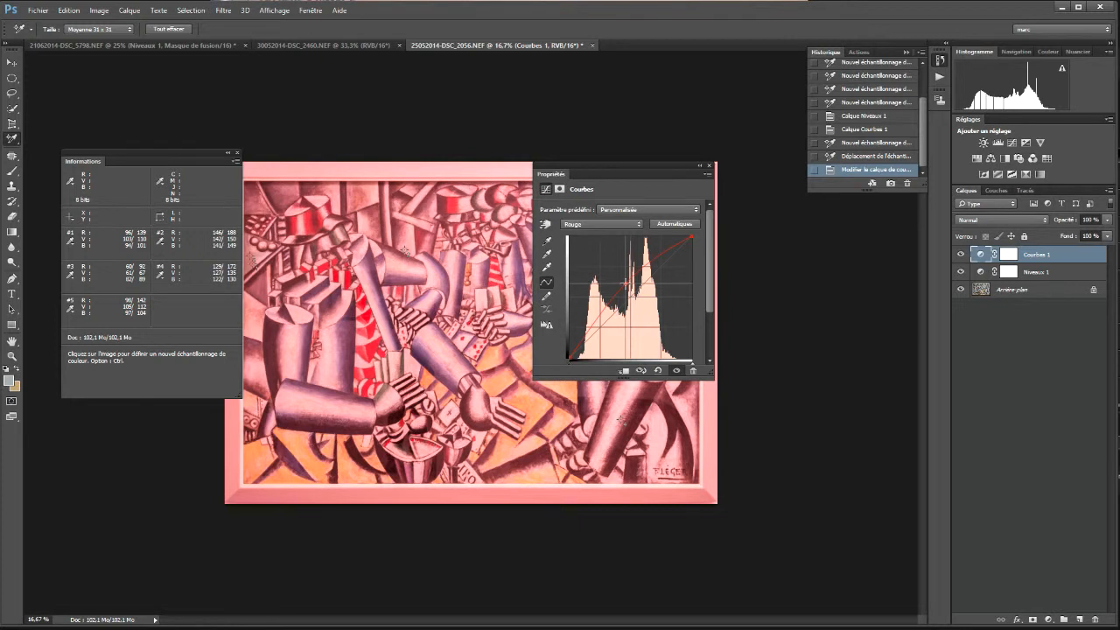
drag(626, 284, 626, 288)
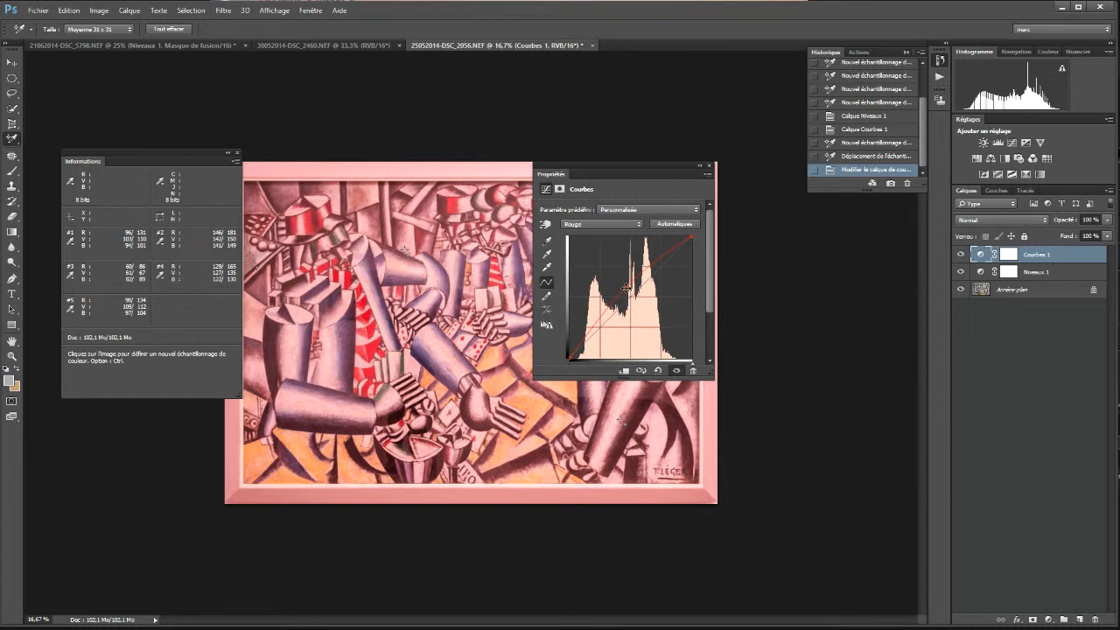
drag(626, 287, 629, 295)
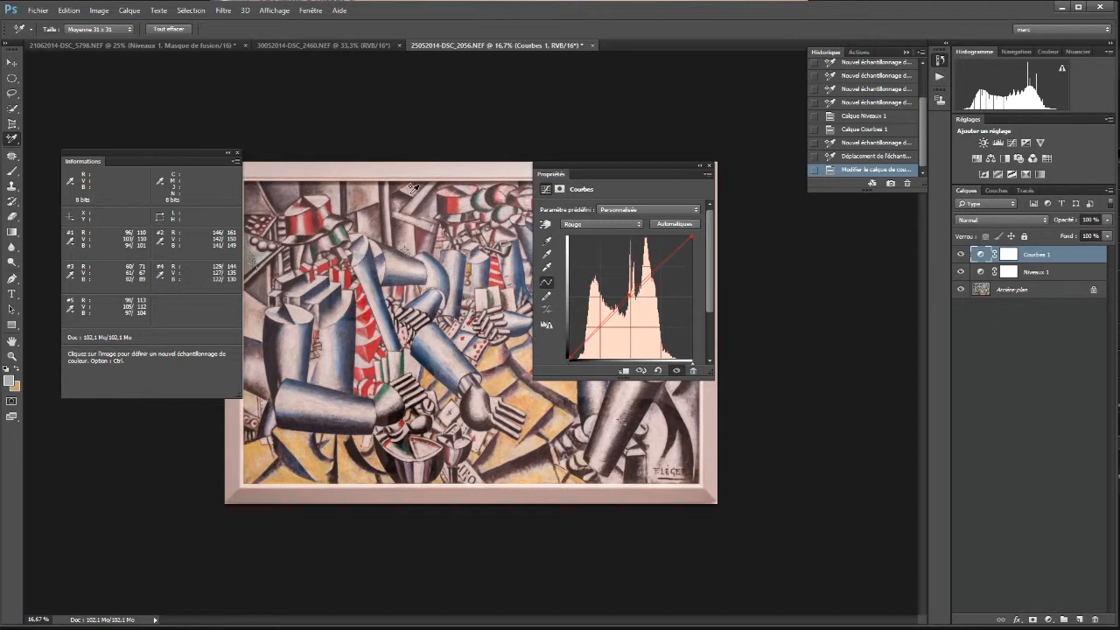
Close the colour sample read-outs and activate the Ruler tool (Outil Règle)
click(237, 152)
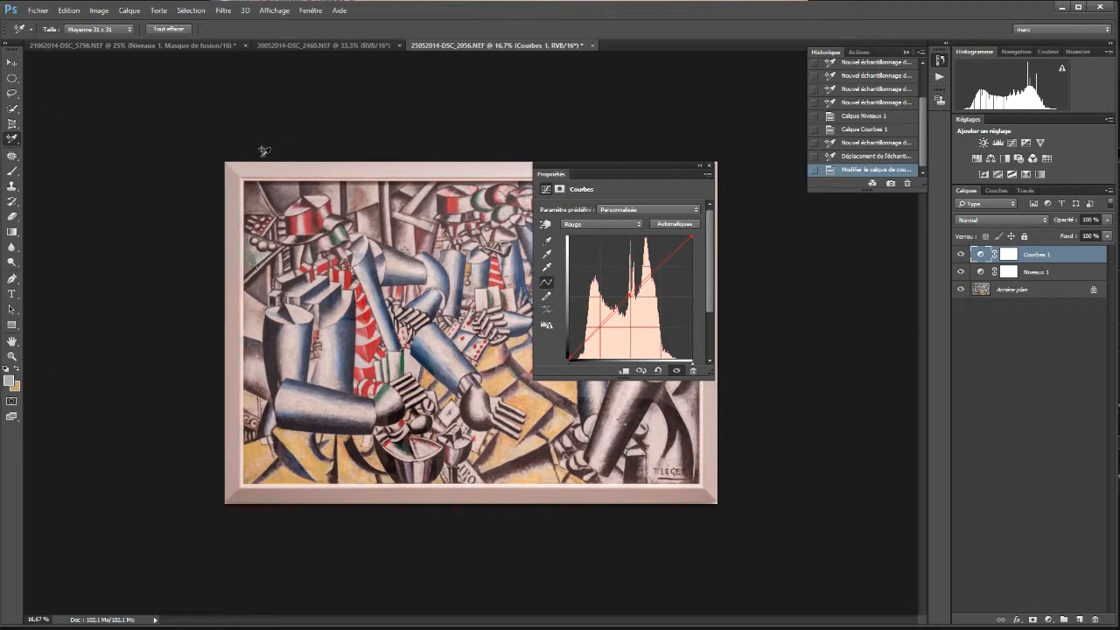
click(16, 148)
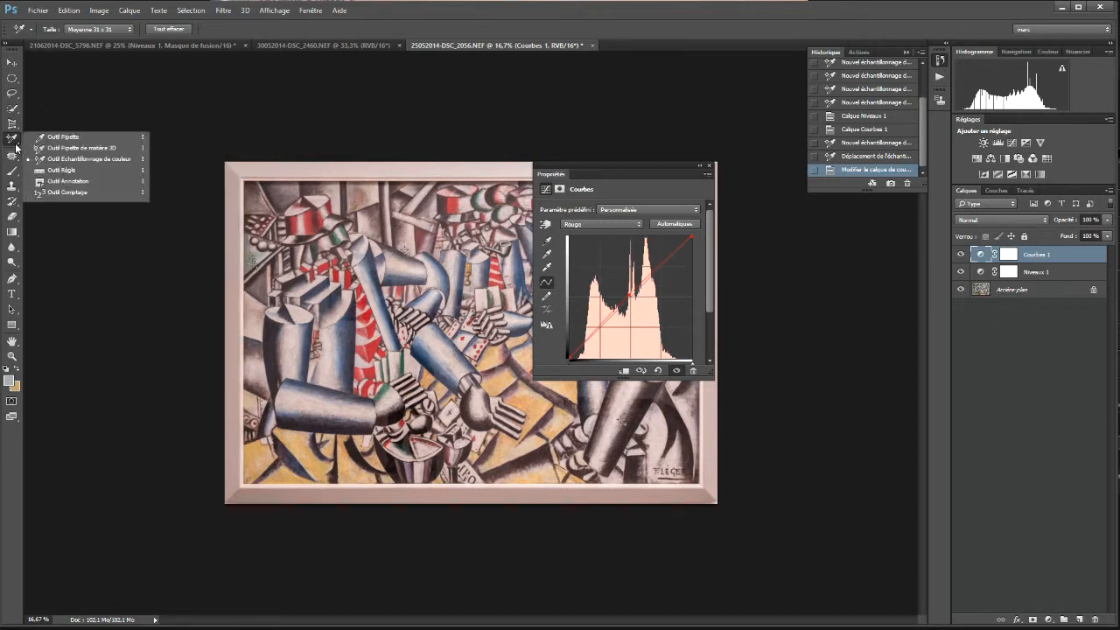
click(66, 172)
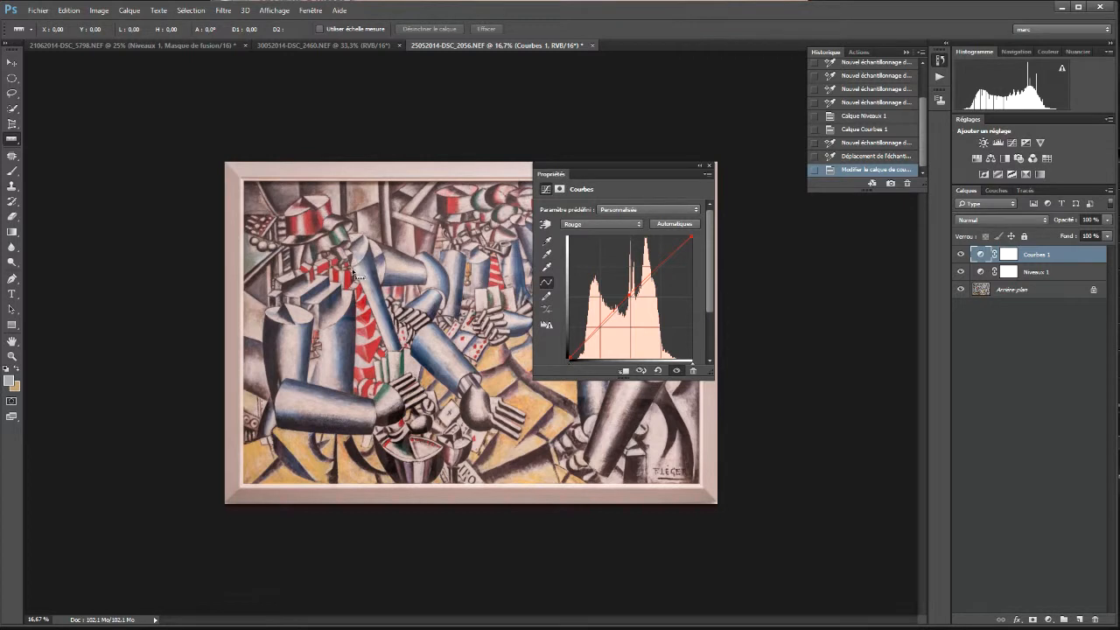
Measure a distance along the painting's central blue arm, extend a second ruler line upward to measure the angle, and activate the Note tool (Outil Annotation)
drag(355, 275, 394, 357)
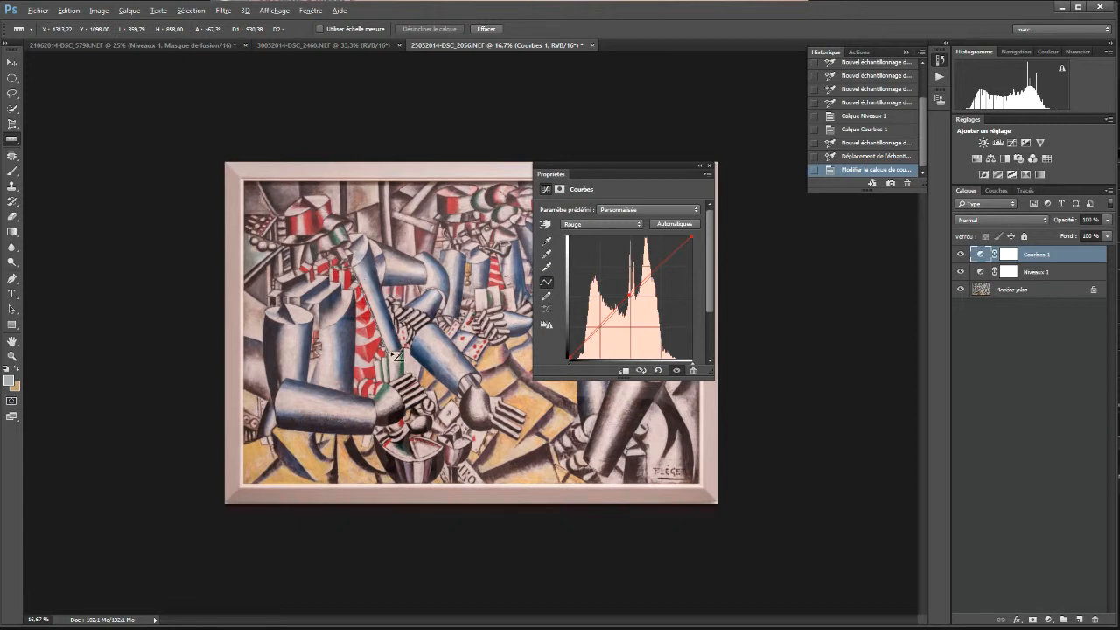
drag(395, 355, 421, 256)
right_click(21, 142)
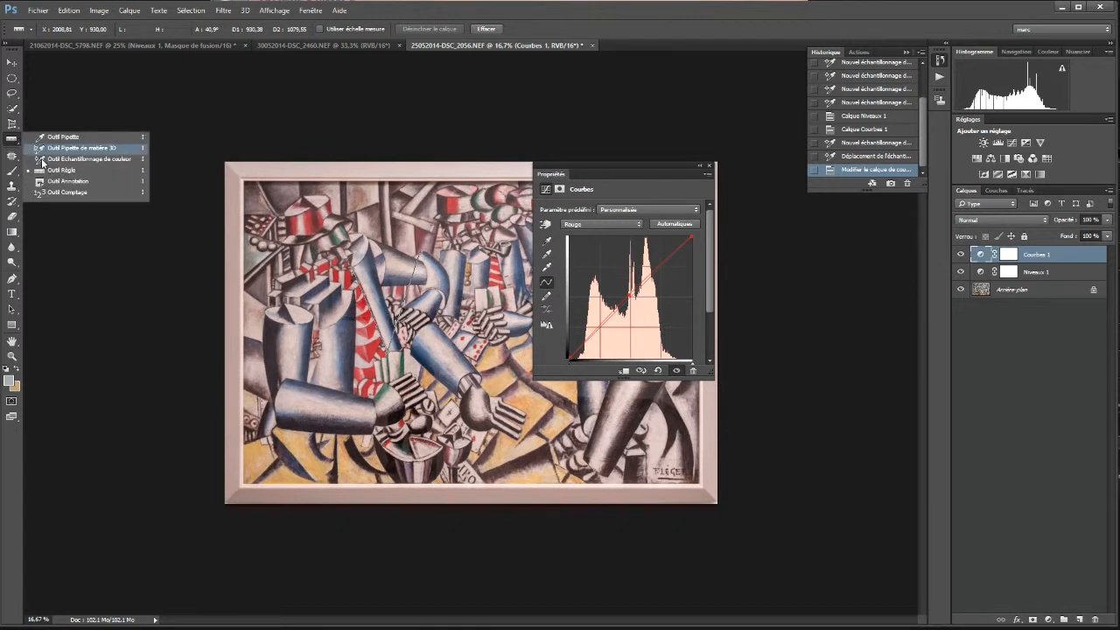
click(61, 181)
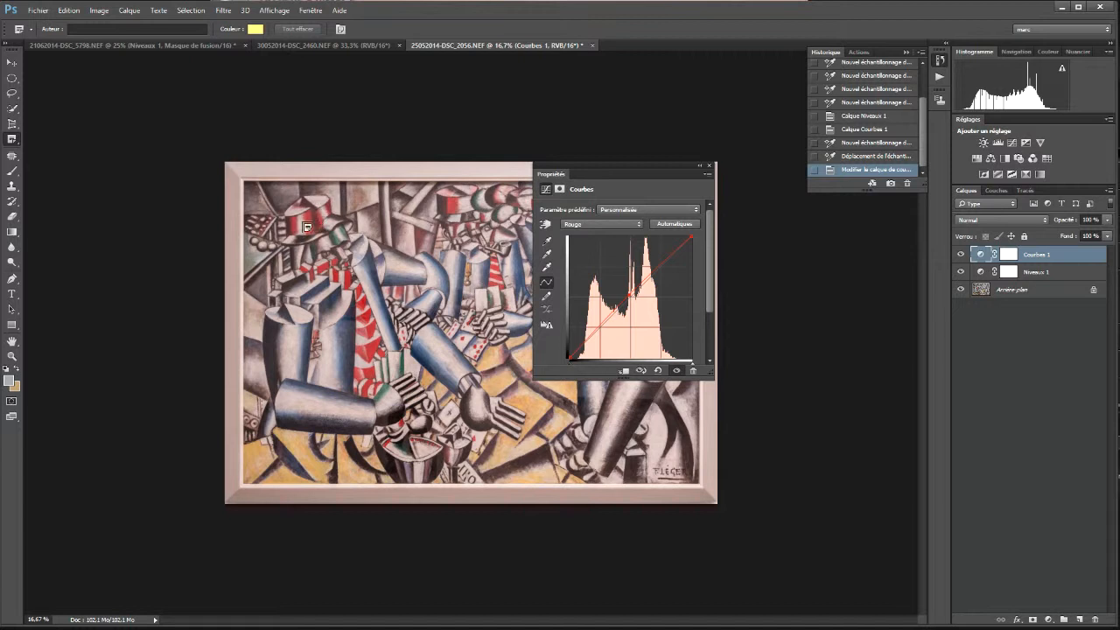
Activate the Count tool (Outil Comptage) and place six count markers down the red striped shape in the left half of the painting
click(12, 139)
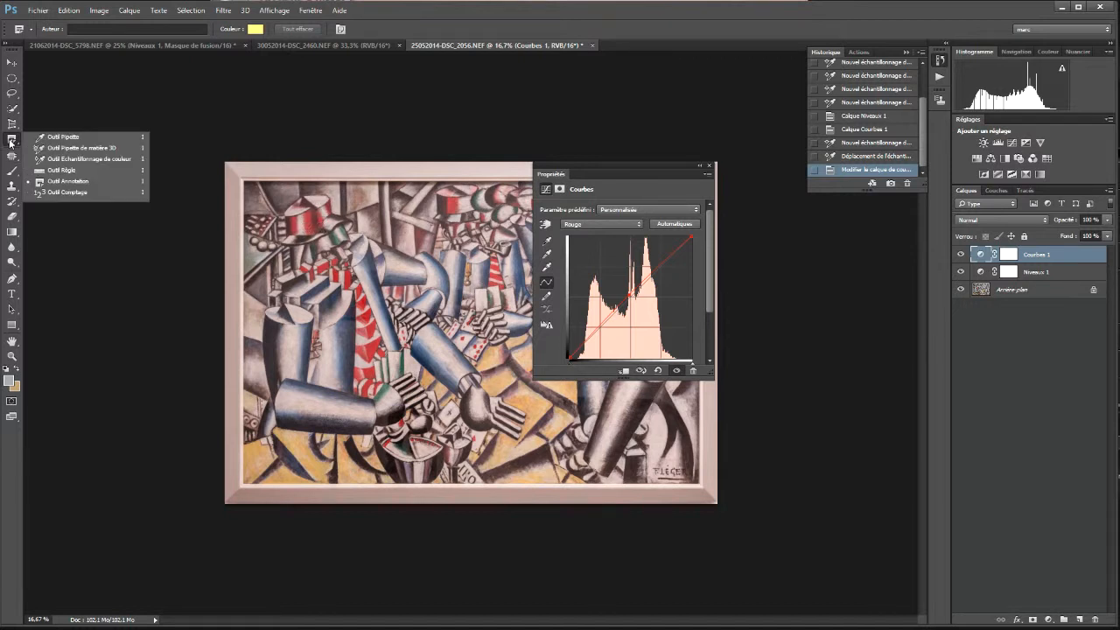
click(91, 191)
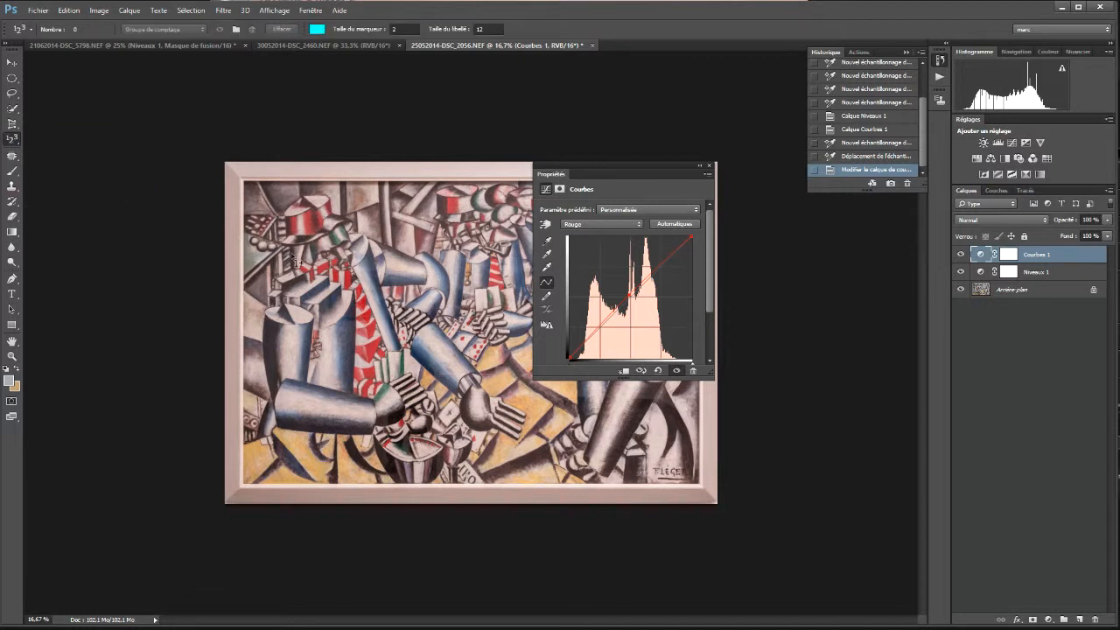
click(353, 287)
click(364, 300)
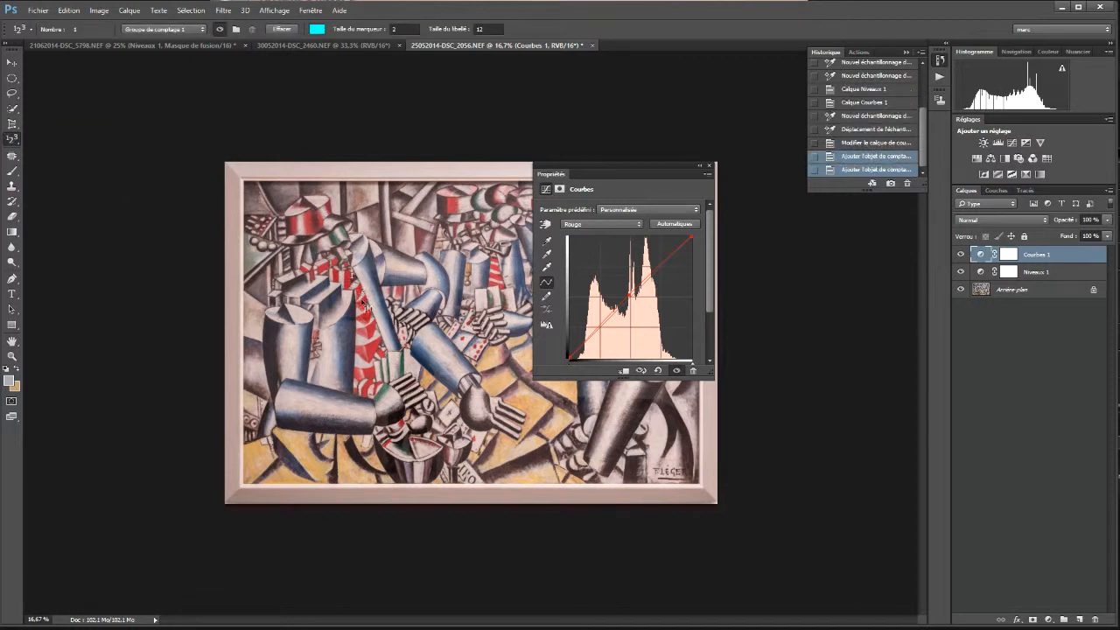
click(371, 329)
click(377, 346)
click(374, 365)
click(366, 388)
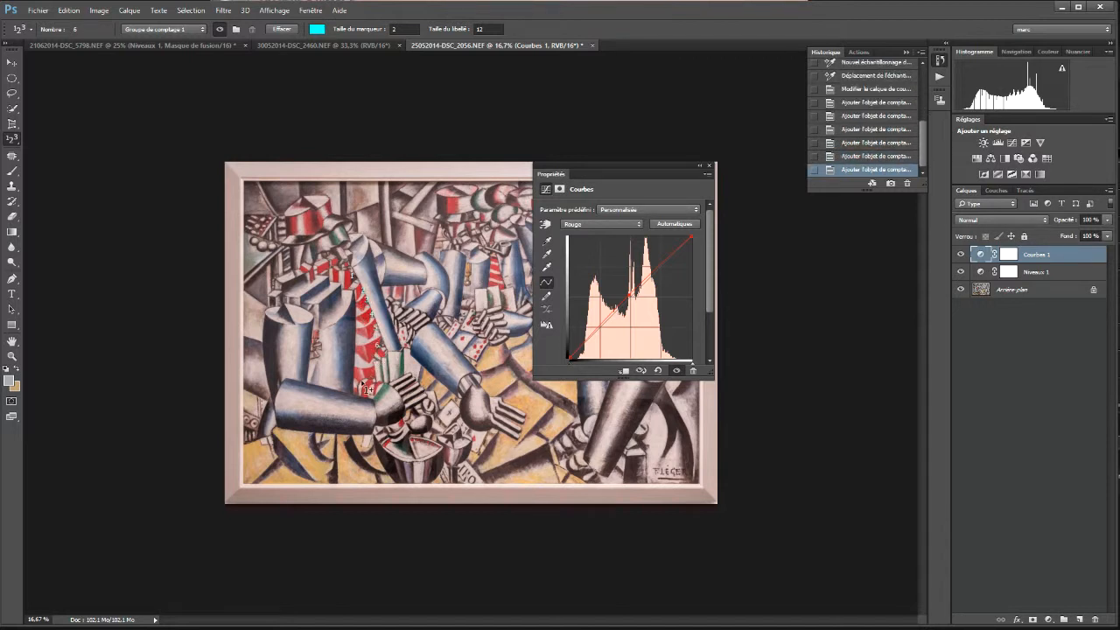